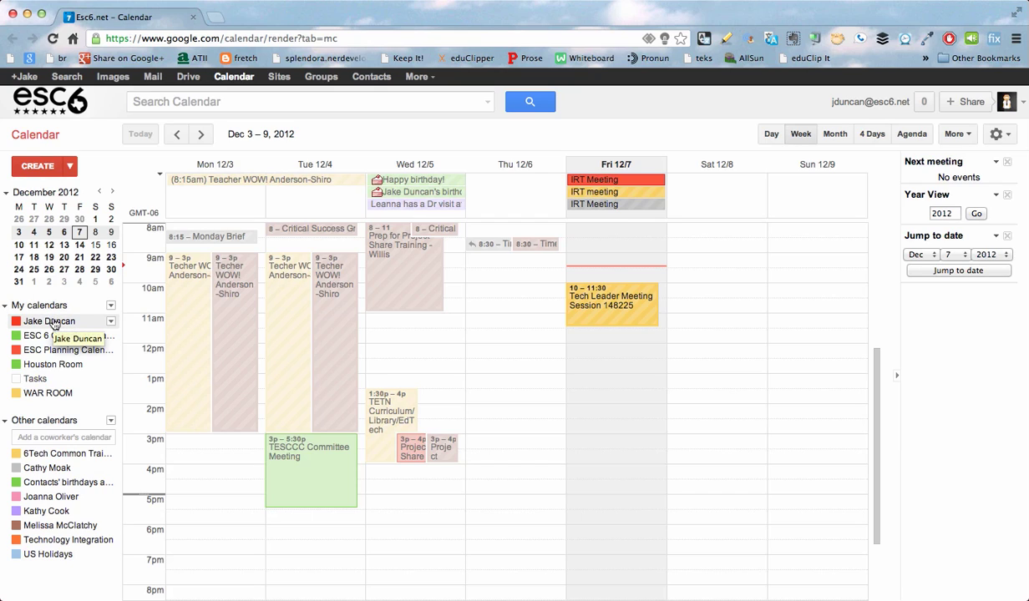
# Step: Start a new calendar under My calendars and name it "Public Event Calendar"
pyautogui.click(39, 167)
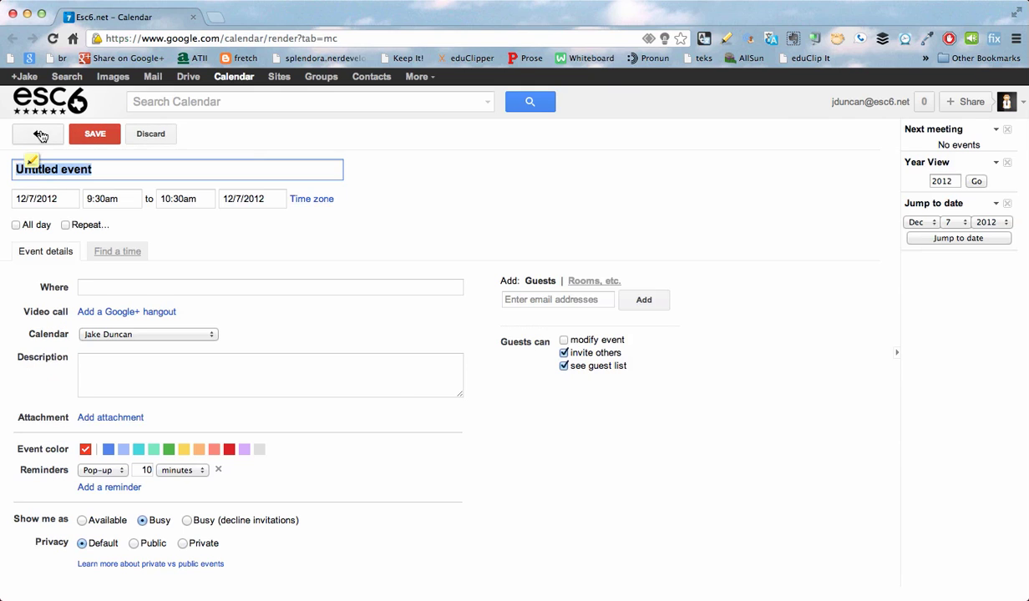
pyautogui.click(39, 136)
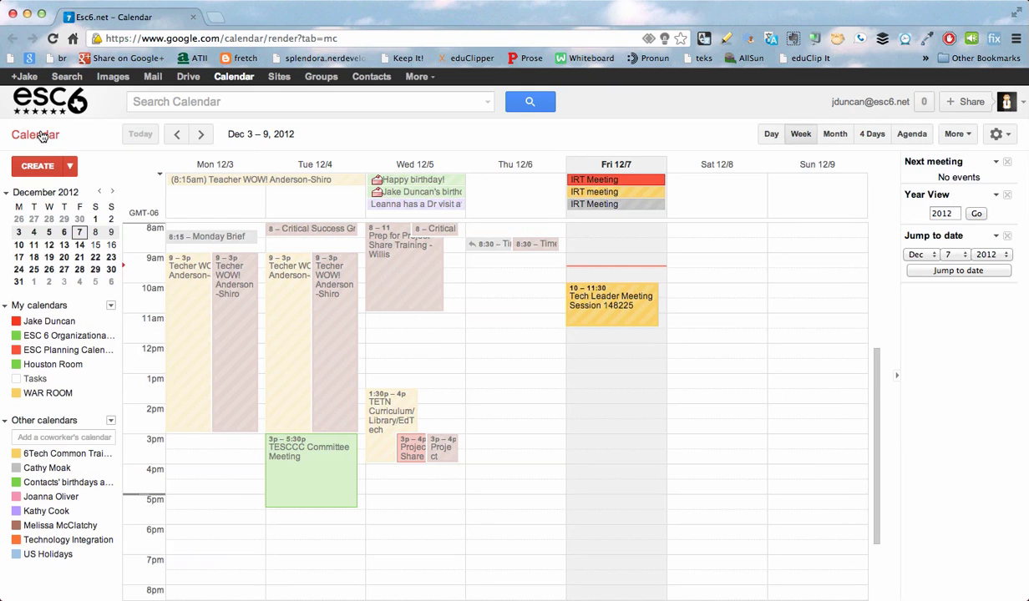
pyautogui.click(111, 306)
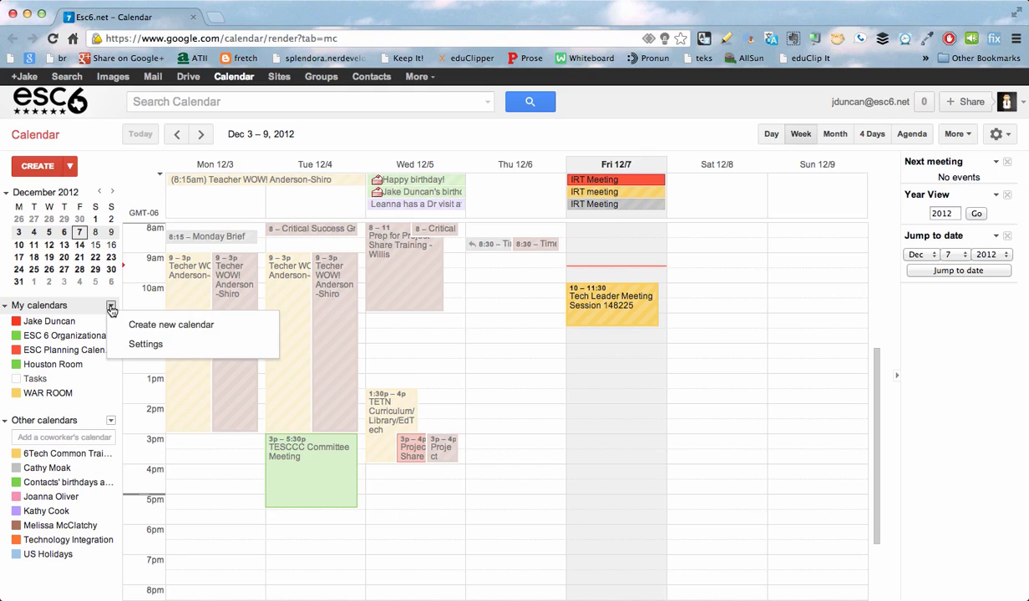
pyautogui.click(159, 331)
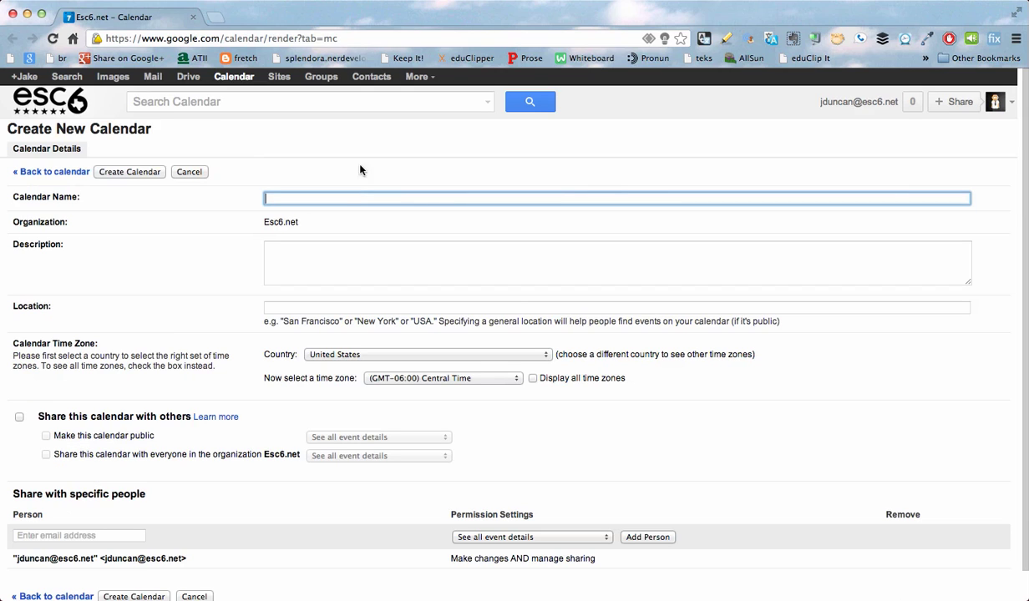
pyautogui.write('Public Event Calendar')
# Step: Share the new calendar with others and make it public with the "See all event details" permission
pyautogui.click(20, 418)
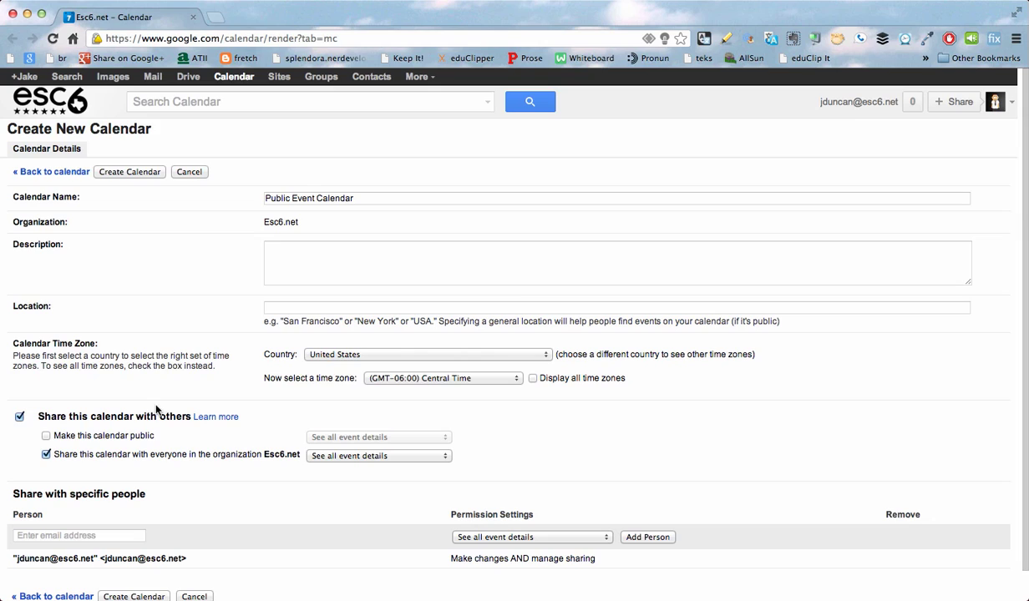
pyautogui.click(47, 436)
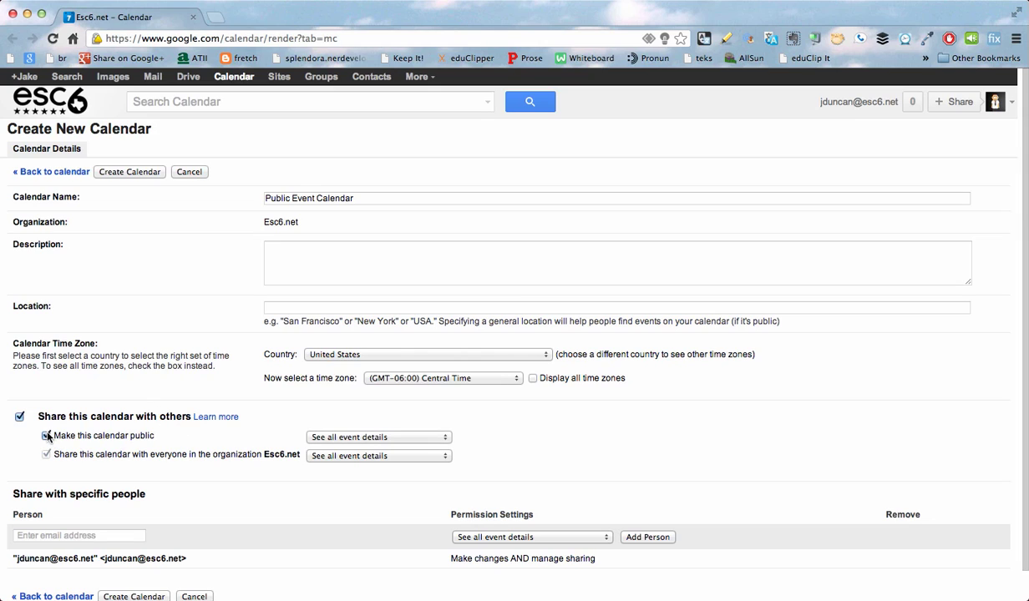
pyautogui.click(371, 439)
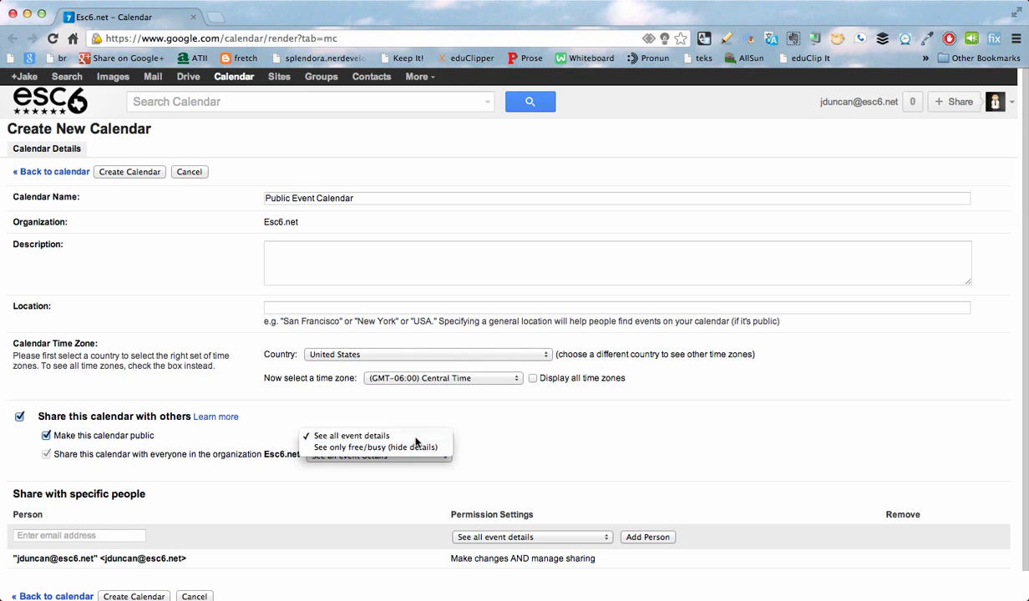
pyautogui.click(415, 438)
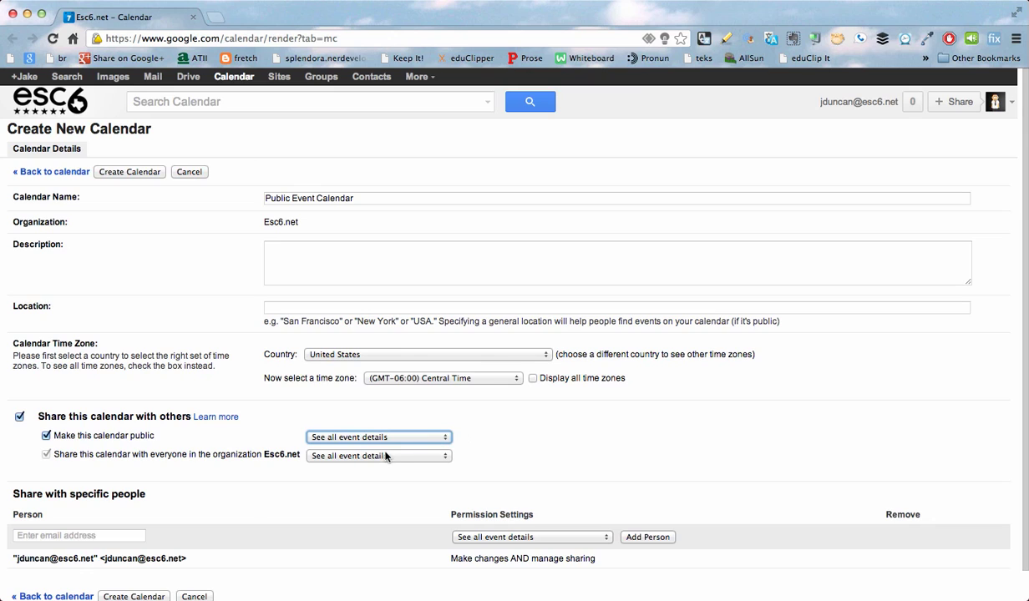
# Step: Add a coworker's e-mail to the calendar's shared people with the "Make changes AND manage sharing" permission
pyautogui.scroll(-1, 259, 515)
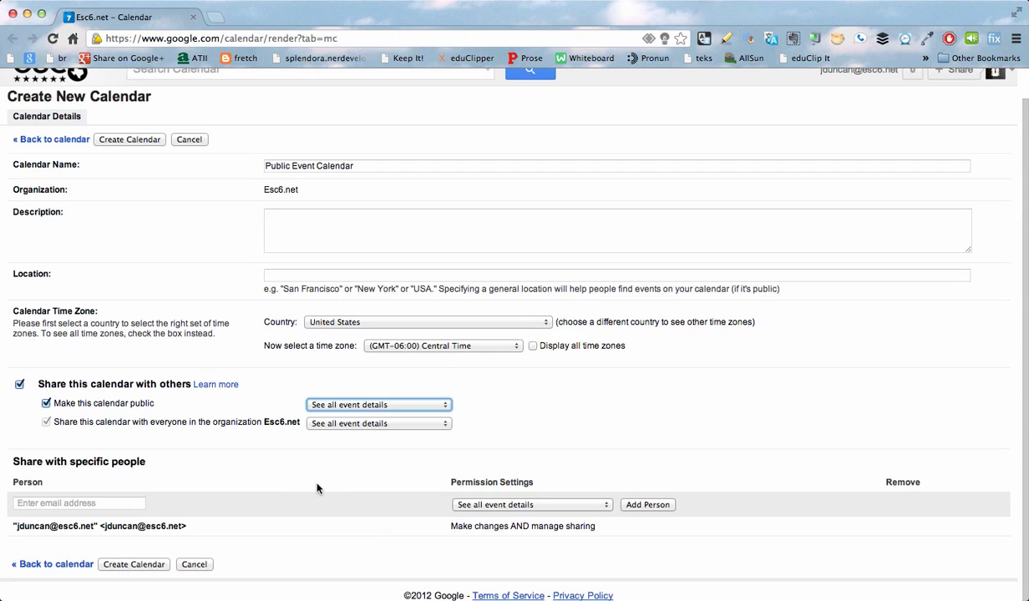
pyautogui.click(94, 503)
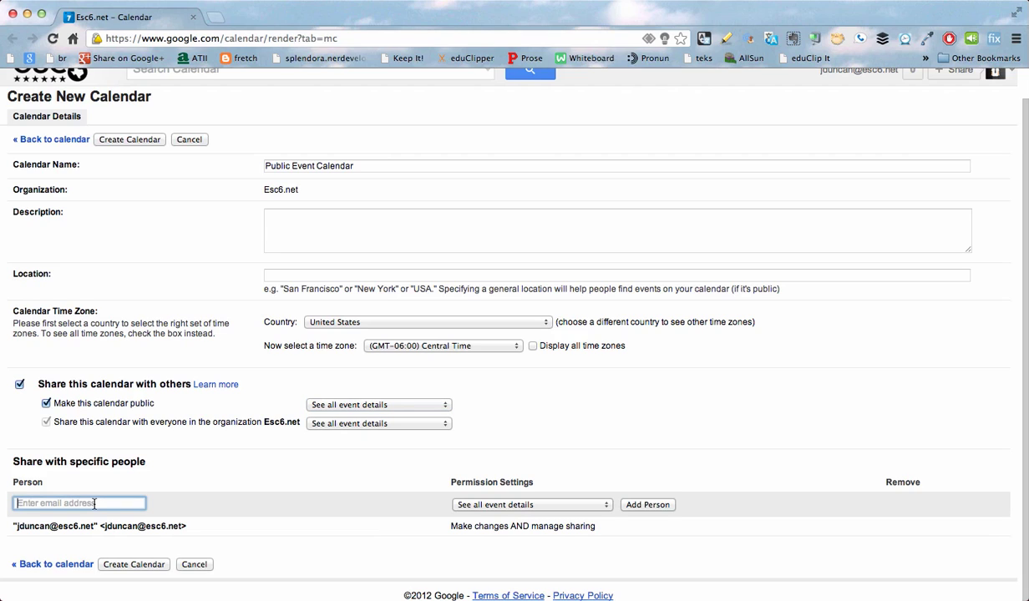
pyautogui.write('jo')
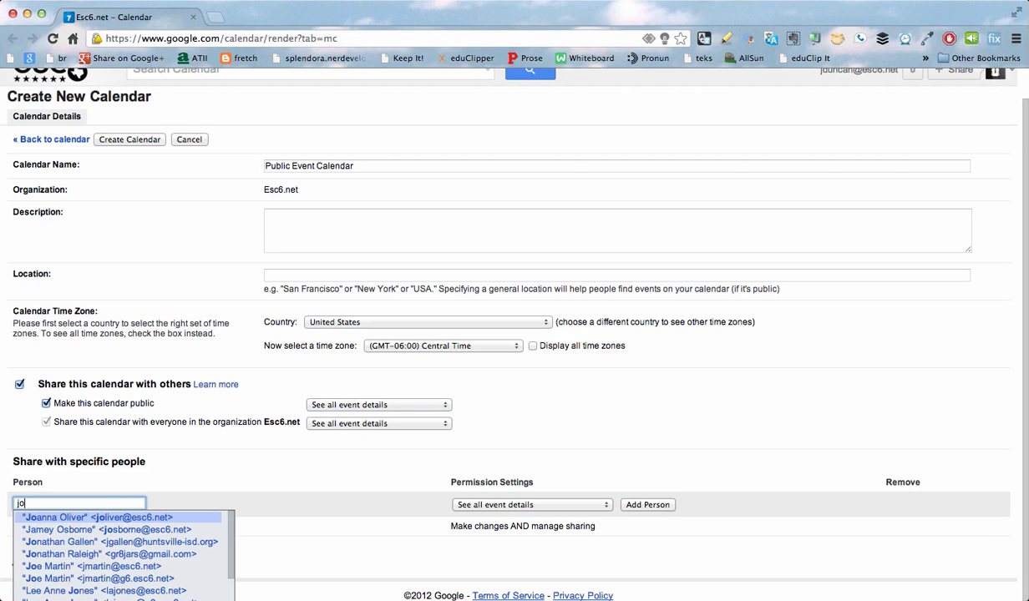
pyautogui.click(105, 520)
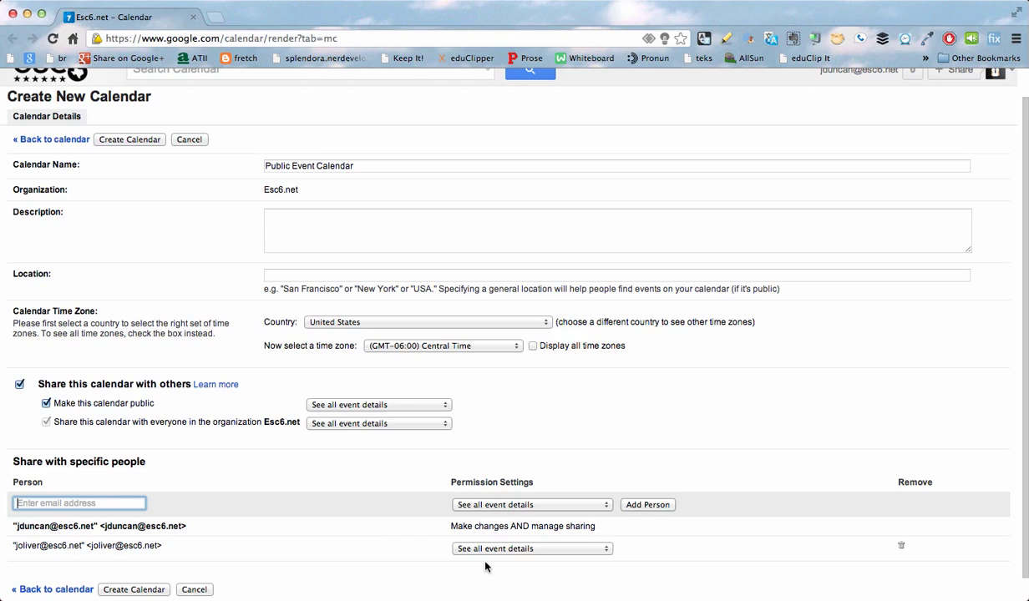
pyautogui.click(541, 550)
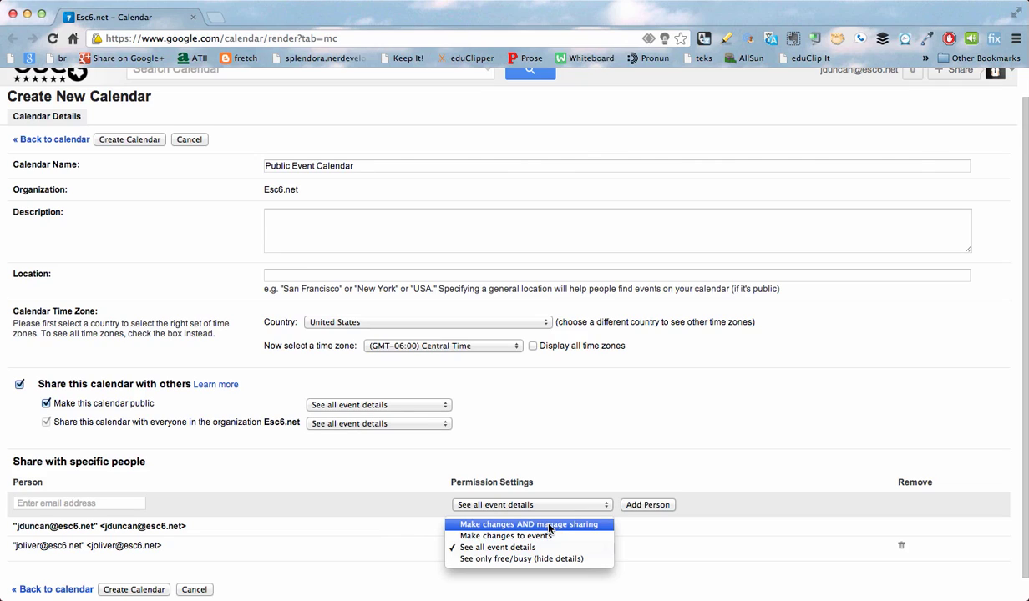
pyautogui.click(549, 525)
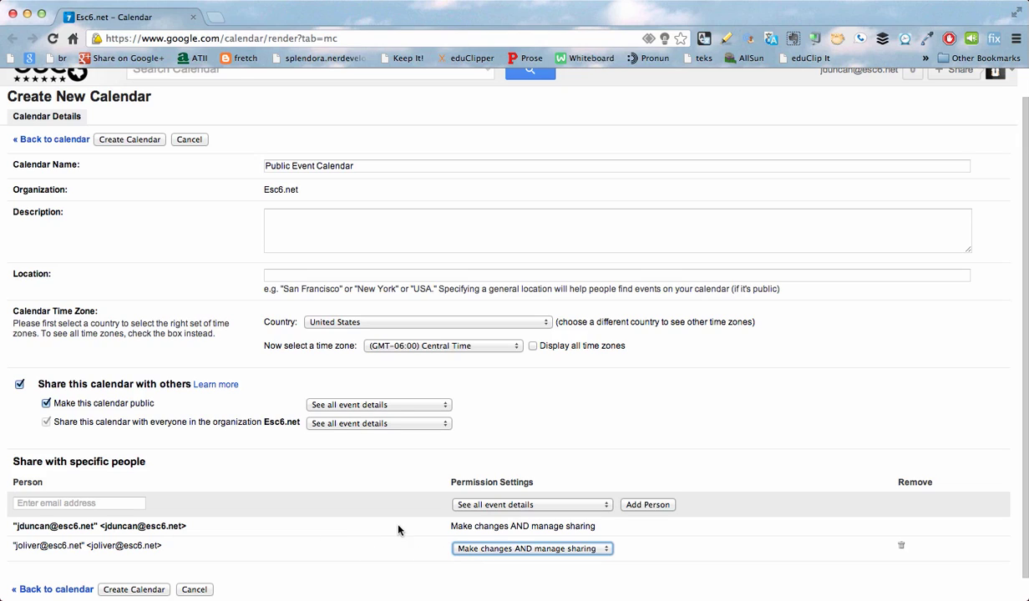
pyautogui.click(376, 533)
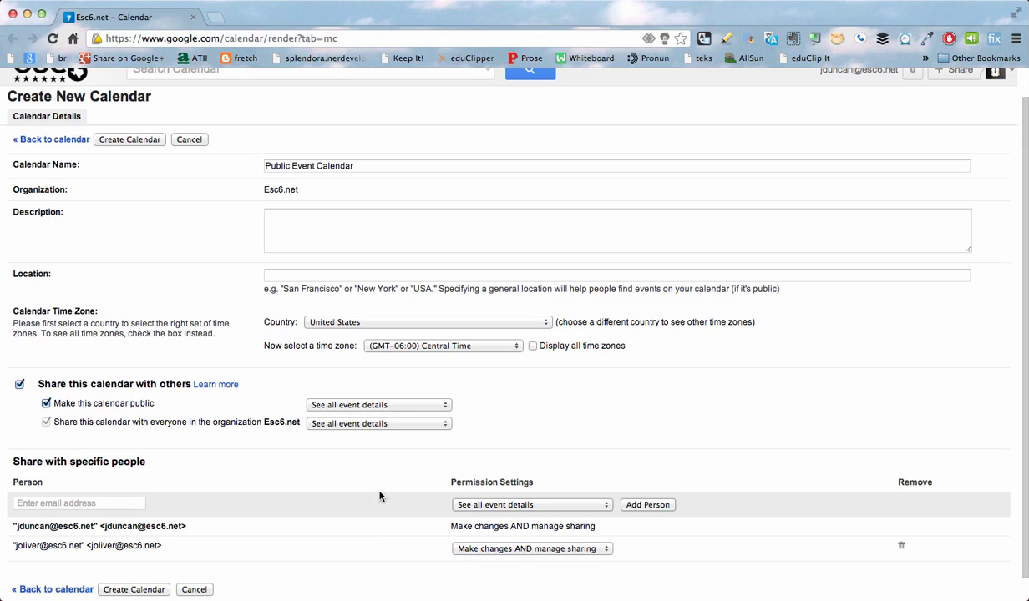
# Step: Create the calendar and accept making all its events visible to the public
pyautogui.click(137, 142)
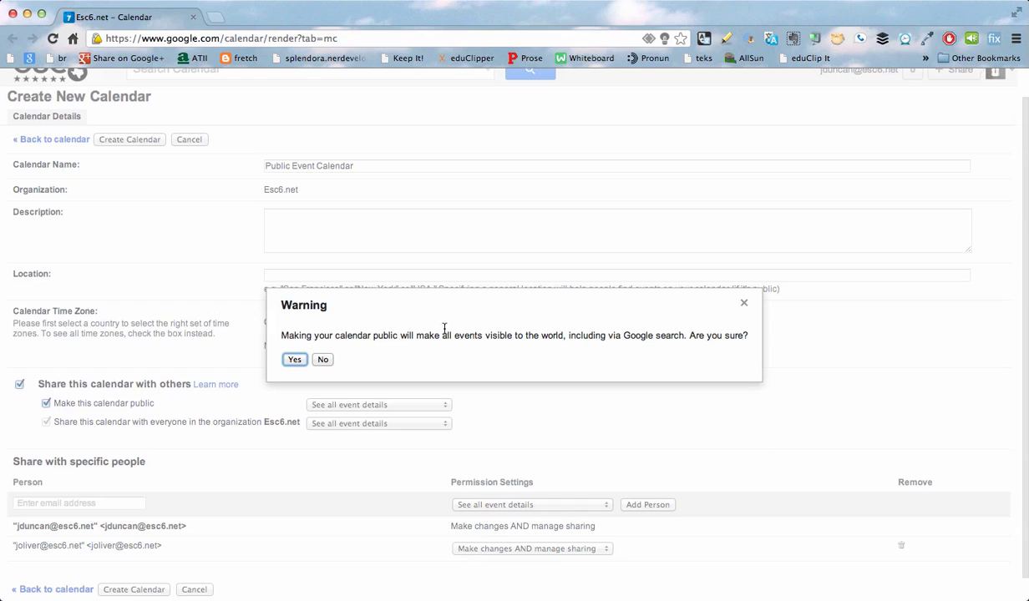
pyautogui.click(294, 360)
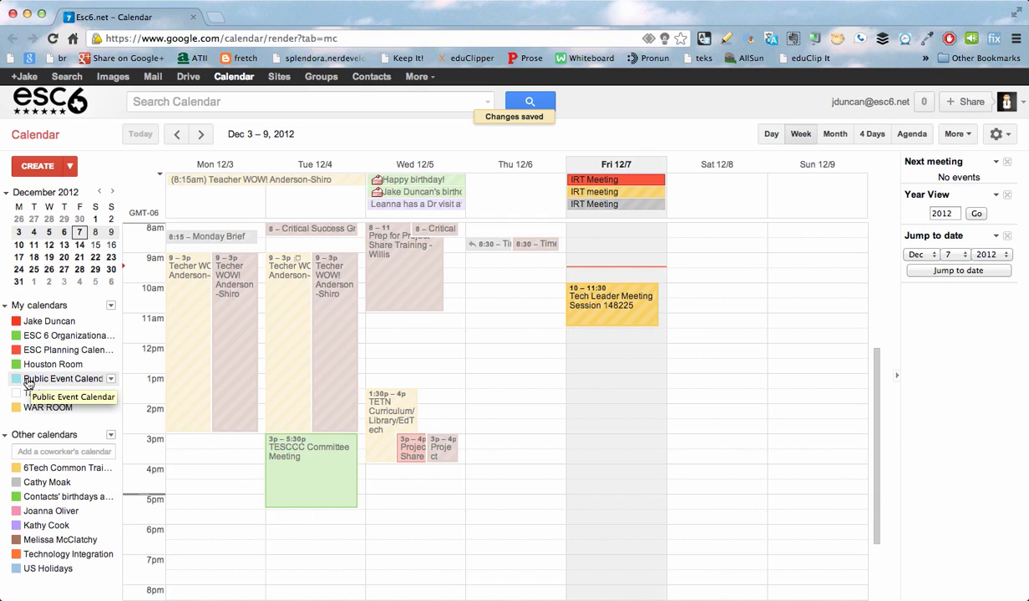
# Step: Open the Public Event Calendar's settings and review its embed code, calendar addresses and sharing settings
pyautogui.click(110, 380)
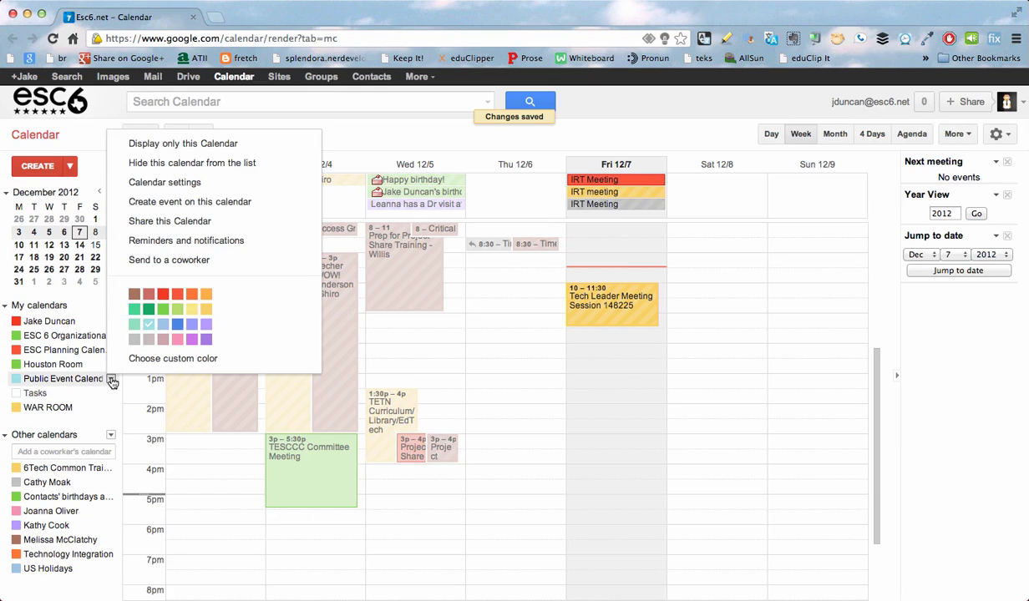
pyautogui.click(195, 184)
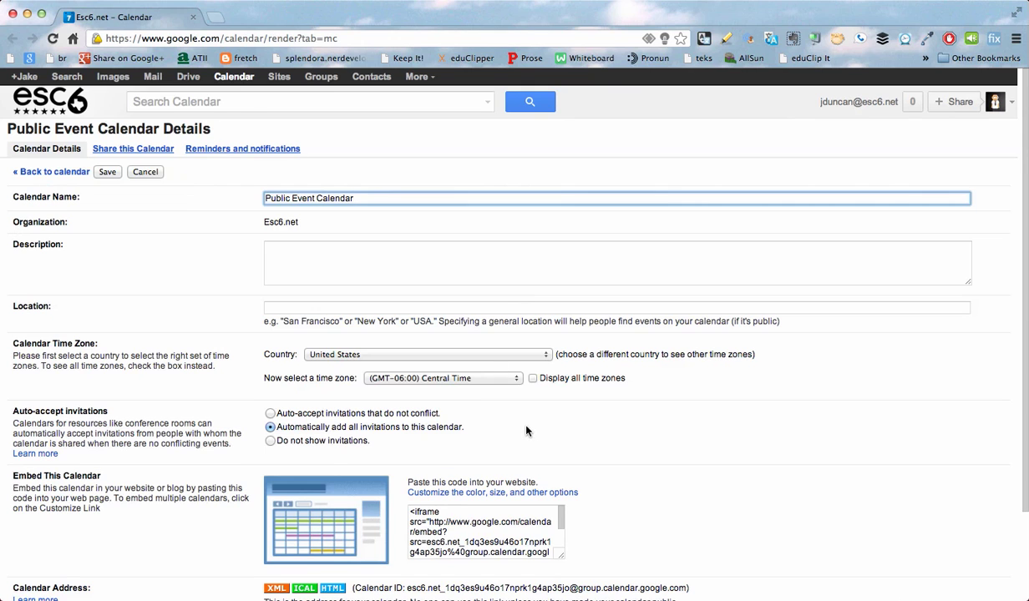
pyautogui.scroll(-5, 505, 414)
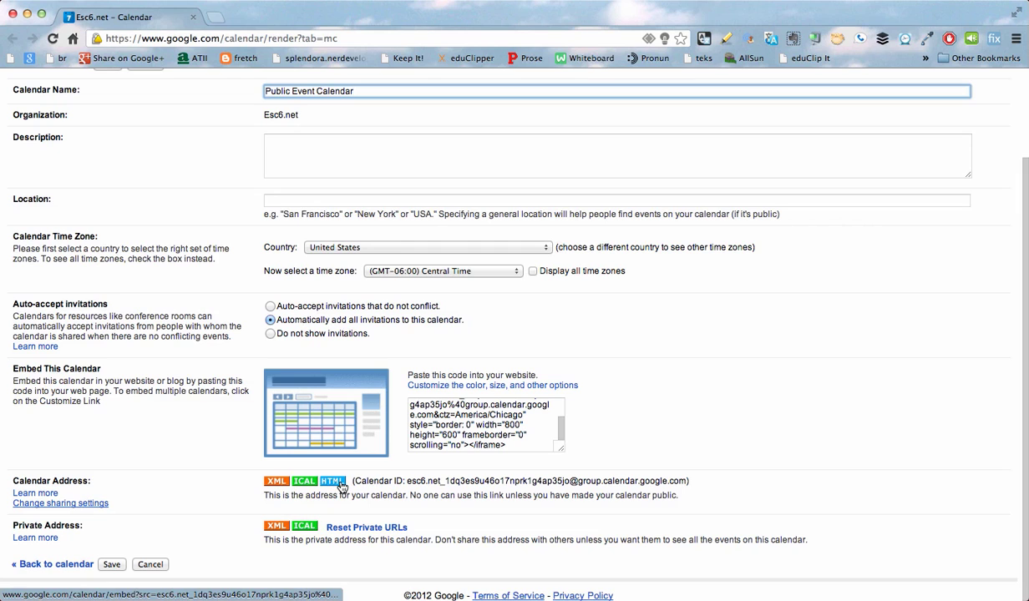
pyautogui.scroll(5, 225, 301)
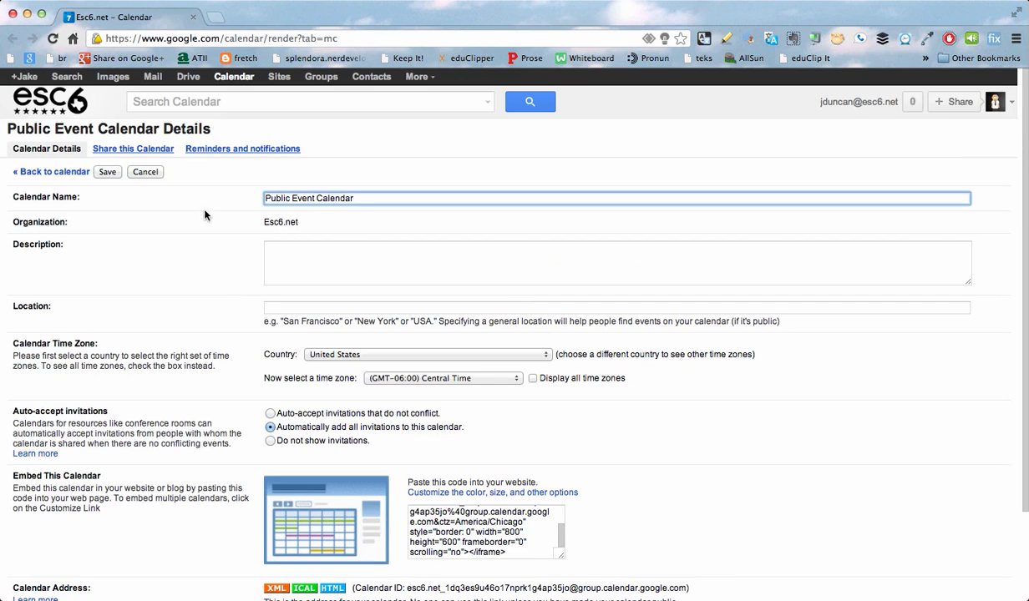
pyautogui.click(142, 151)
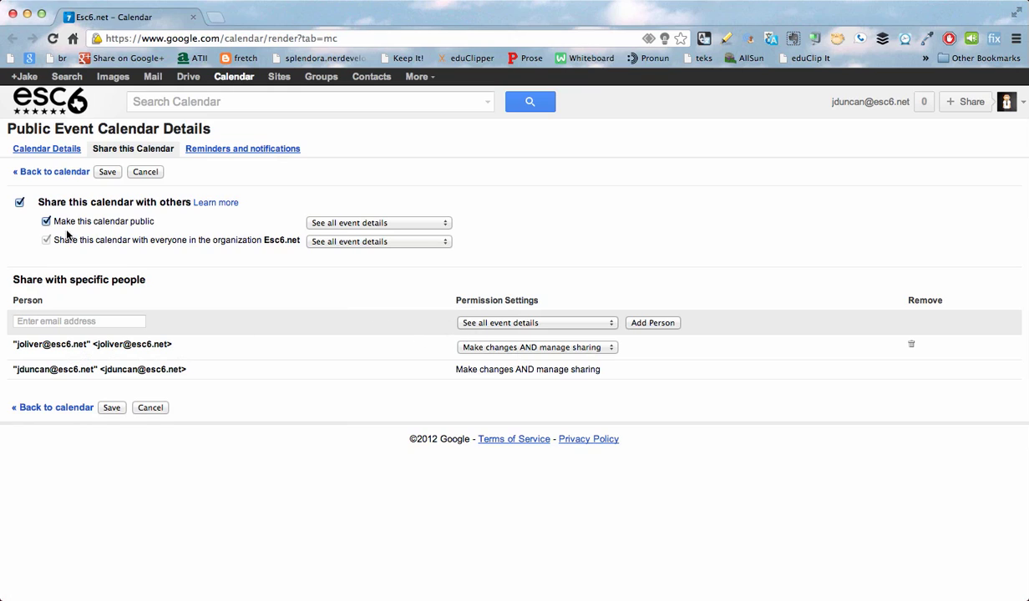
pyautogui.click(45, 149)
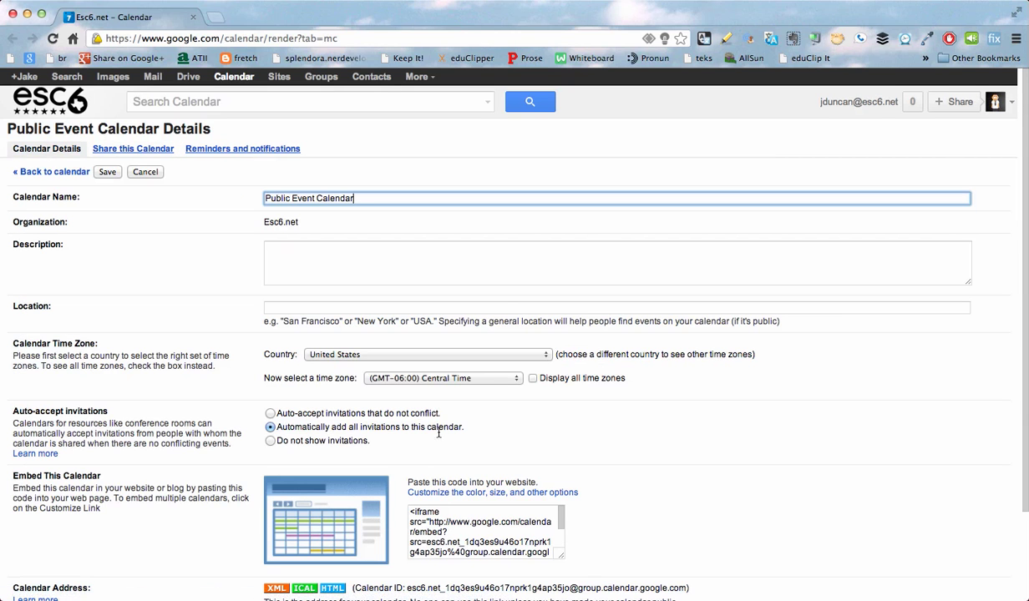
# Step: Open the calendar's embed customization options and review the display settings and the calendars available to display
pyautogui.scroll(-5, 496, 422)
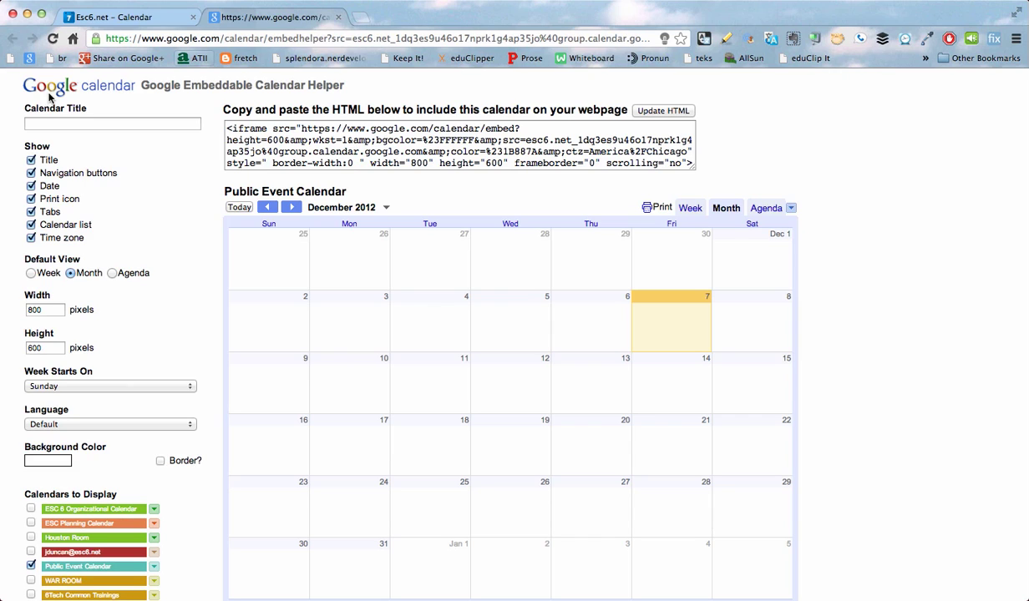
pyautogui.scroll(-5, 142, 350)
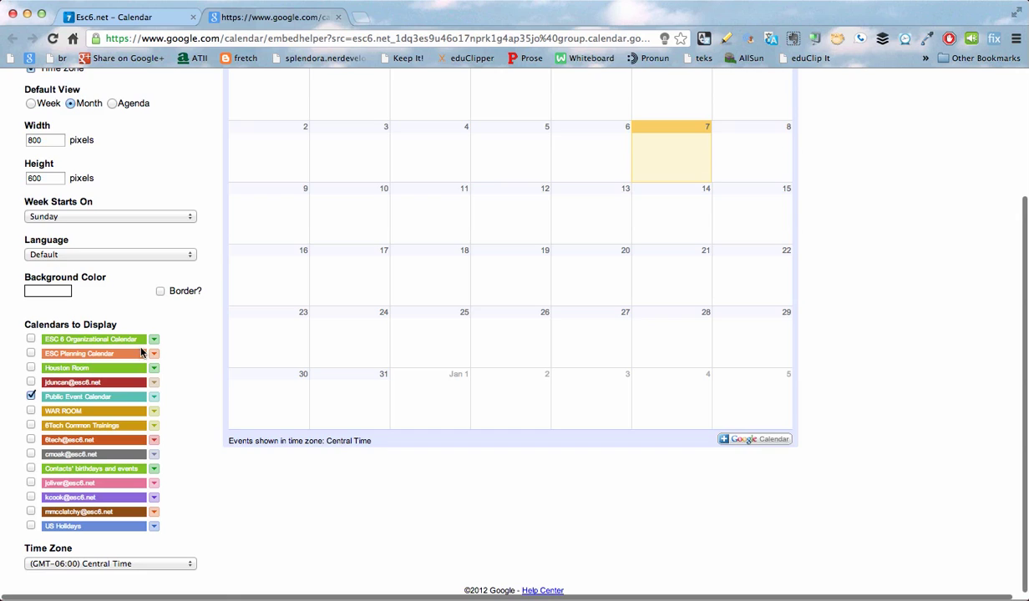
pyautogui.scroll(5, 142, 351)
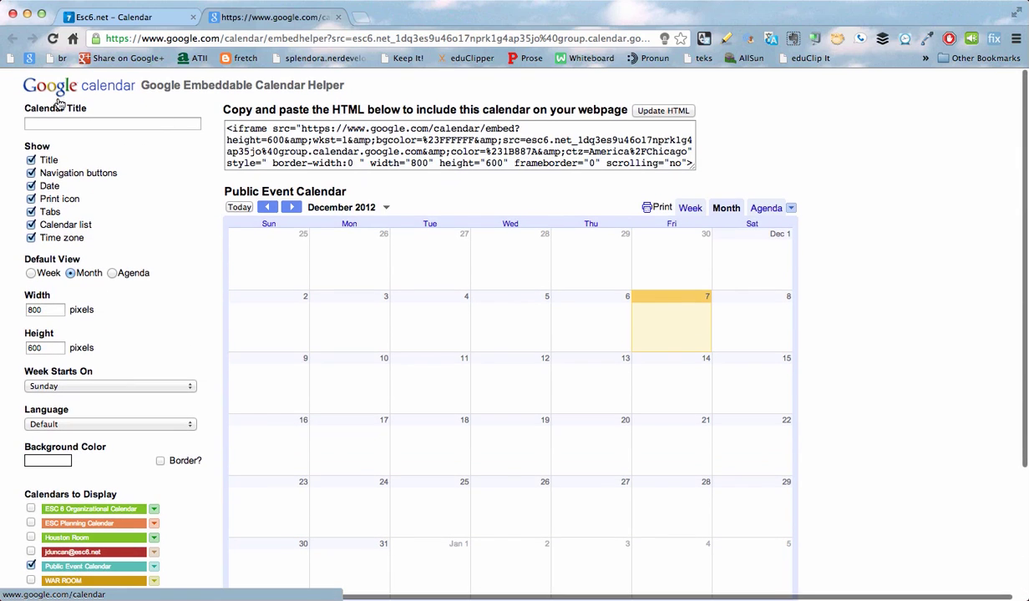
# Step: Return to the Public Event Calendar's settings and open the calendar's public page through its HTML address
pyautogui.click(59, 89)
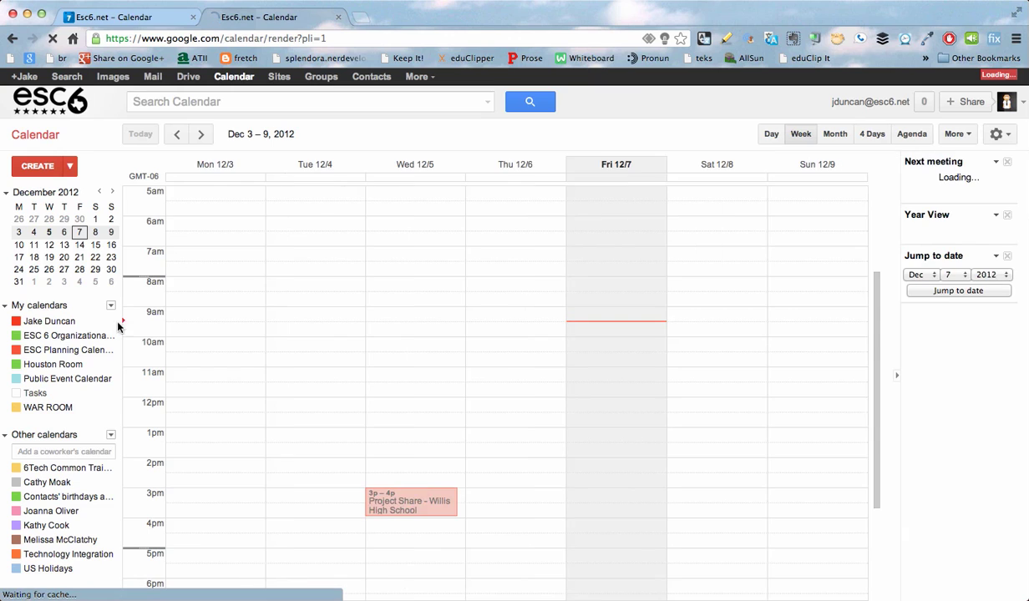
pyautogui.click(110, 379)
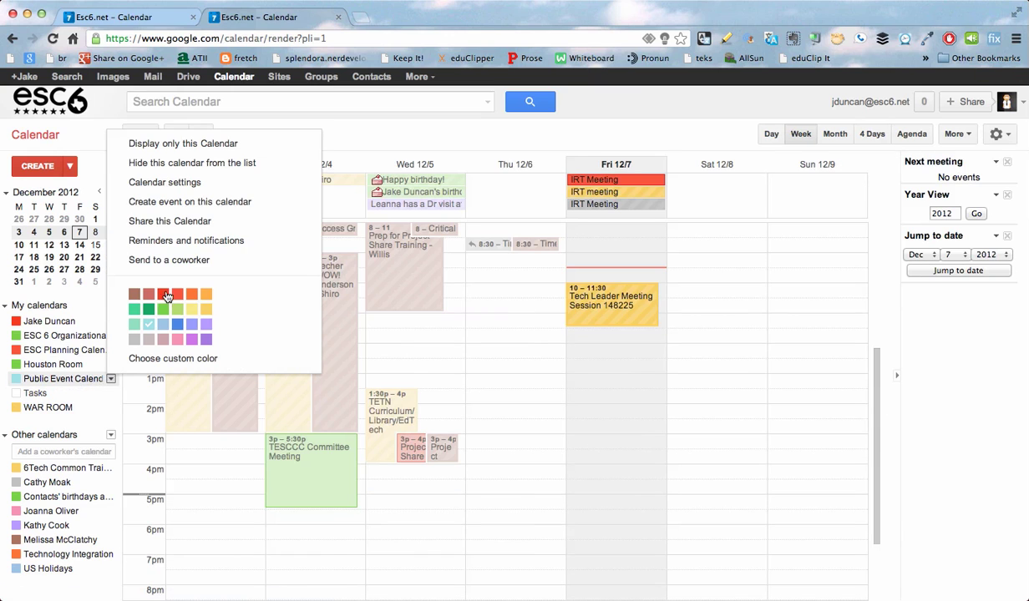
pyautogui.click(195, 190)
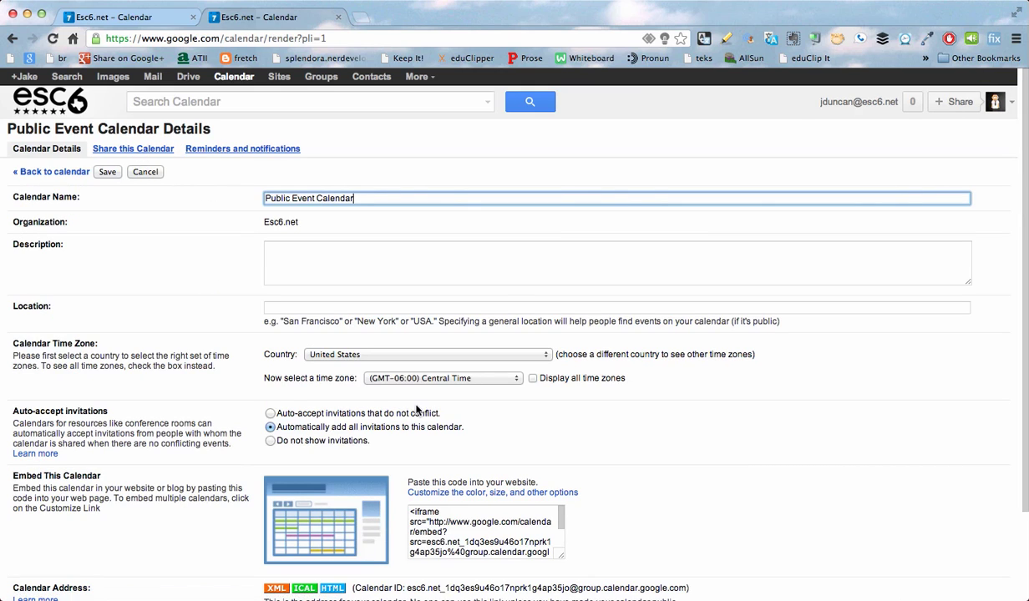
pyautogui.scroll(-5, 548, 416)
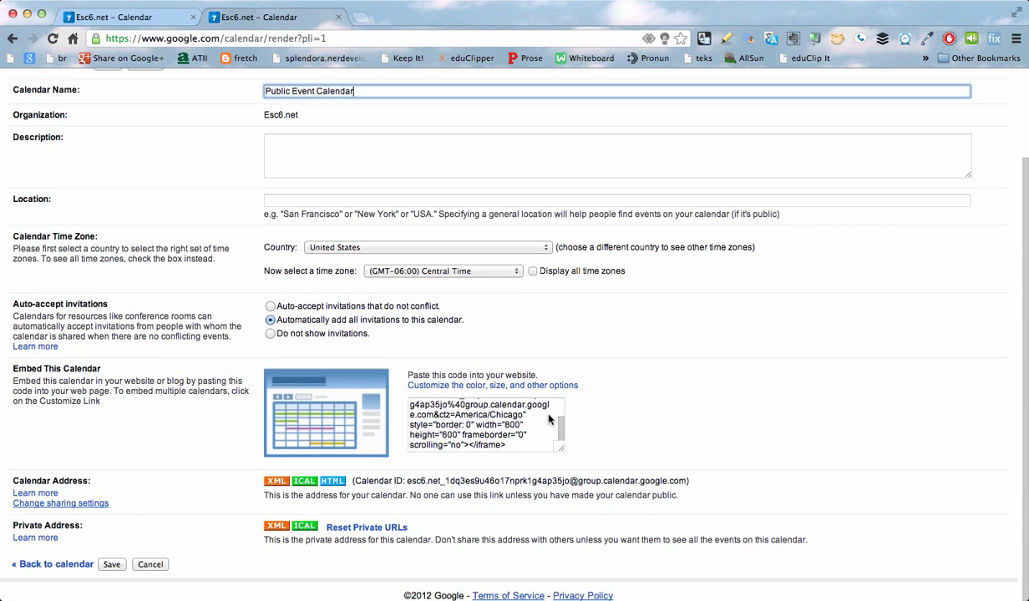
pyautogui.click(334, 481)
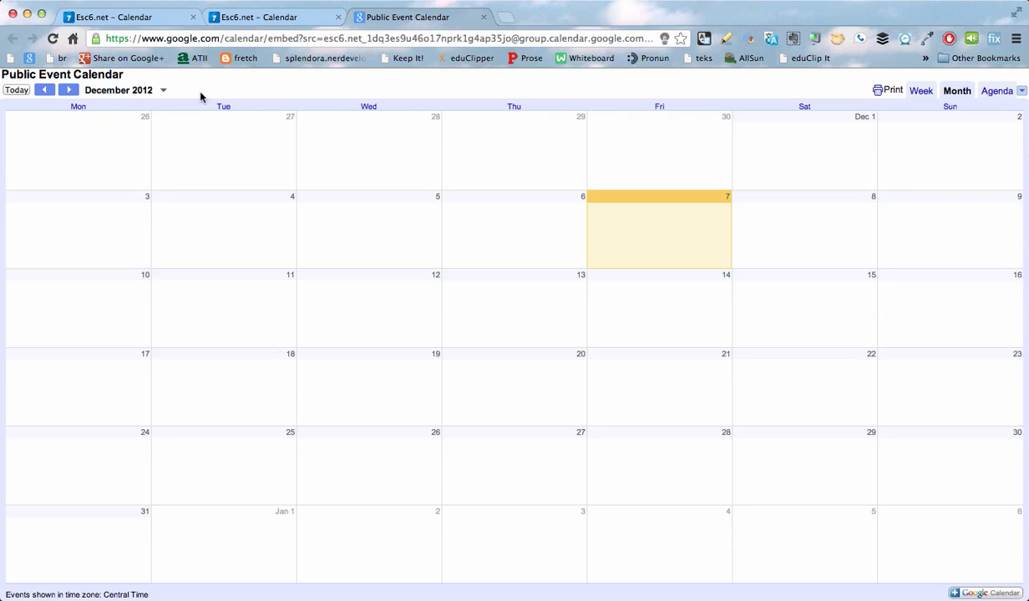
# Step: Go back to the Public Event Calendar's settings and dismiss the Calendar Address dialog
pyautogui.click(165, 21)
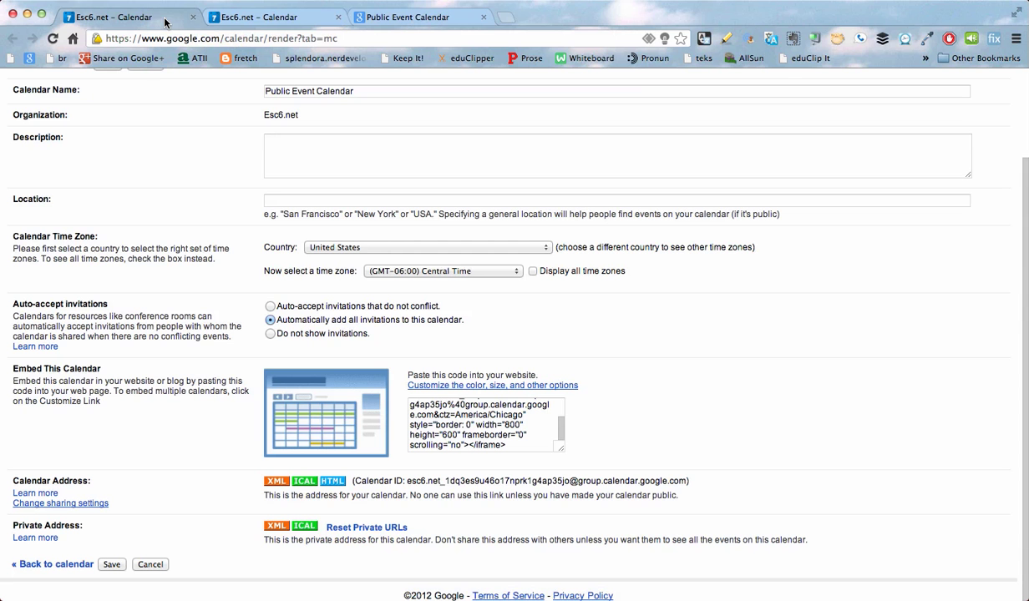
pyautogui.click(258, 26)
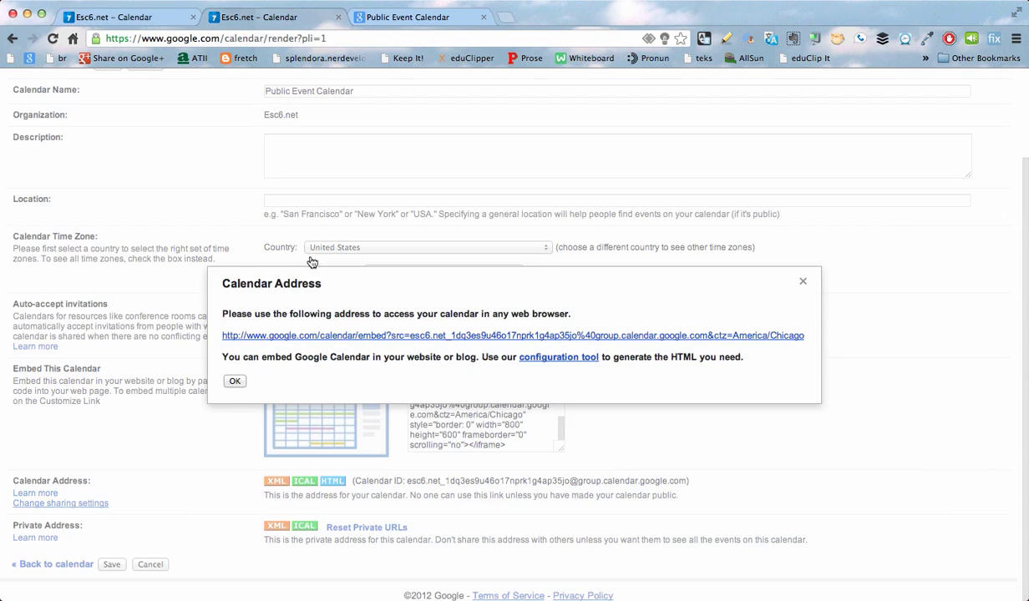
pyautogui.click(235, 380)
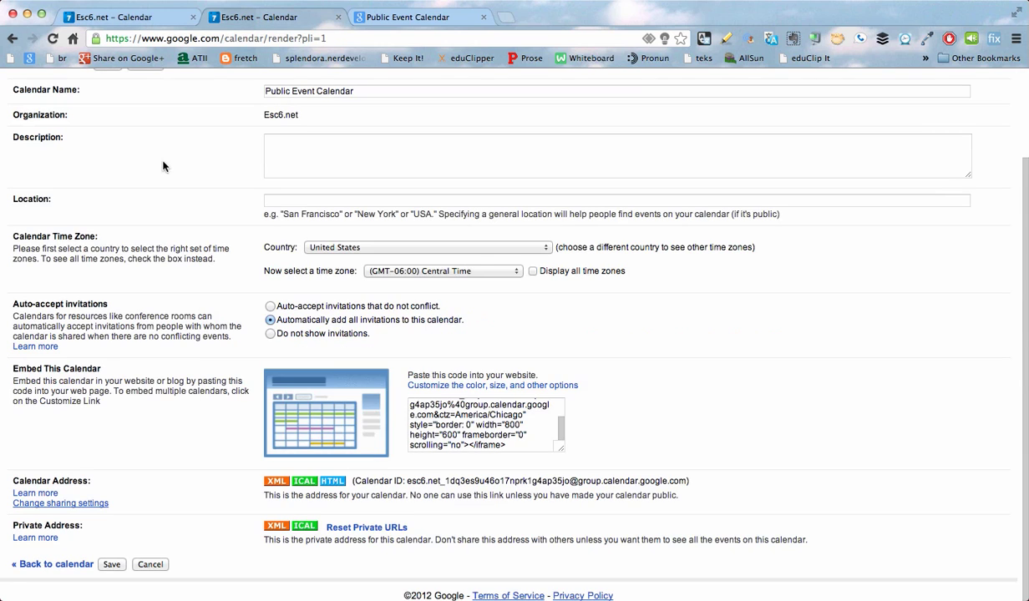
pyautogui.scroll(3, 159, 163)
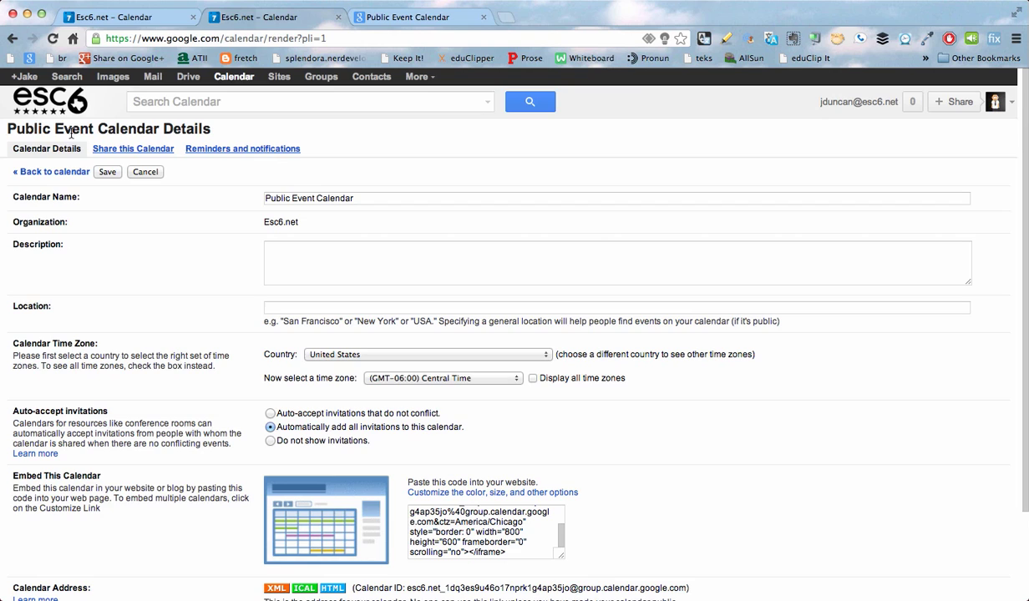
# Step: Return to the calendar's week view and toggle the Public Event Calendar's display off and back on
pyautogui.click(50, 171)
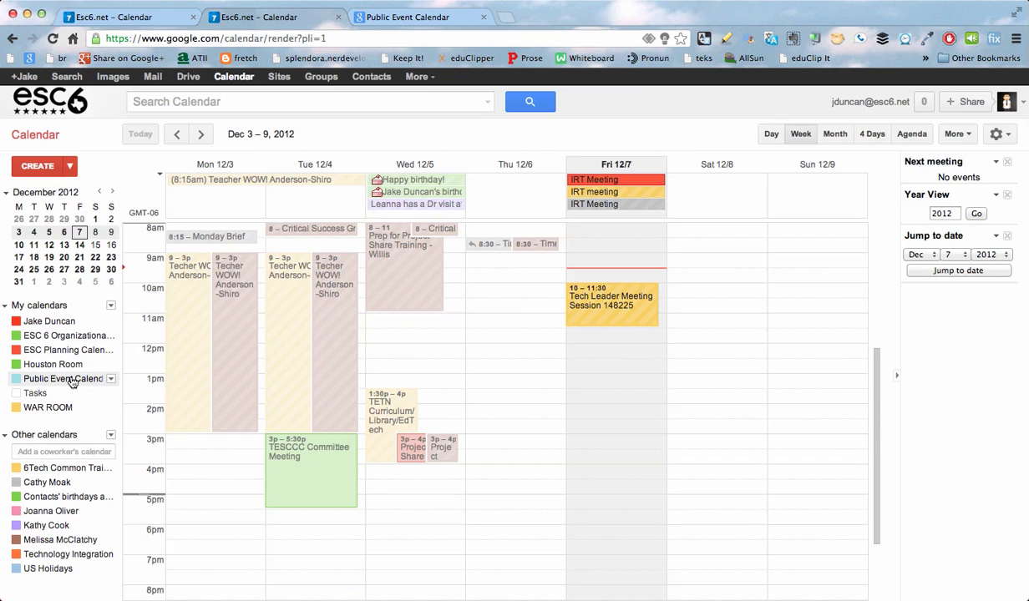
pyautogui.click(73, 381)
pyautogui.click(72, 382)
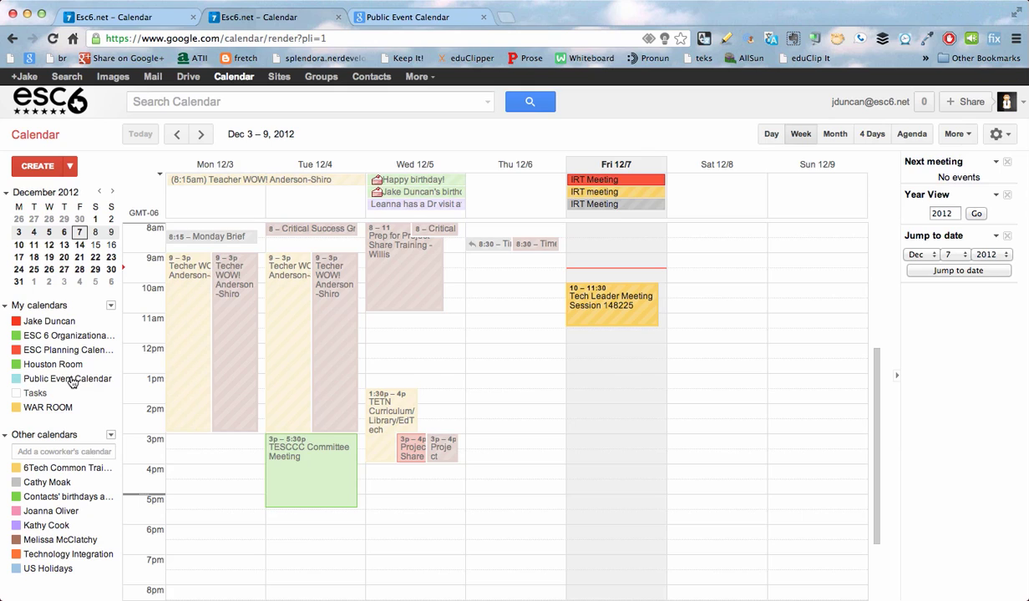
# Step: Create an event named "Early Release" on Friday, December 7, 1pm – 2pm in the Public Event Calendar
pyautogui.click(614, 389)
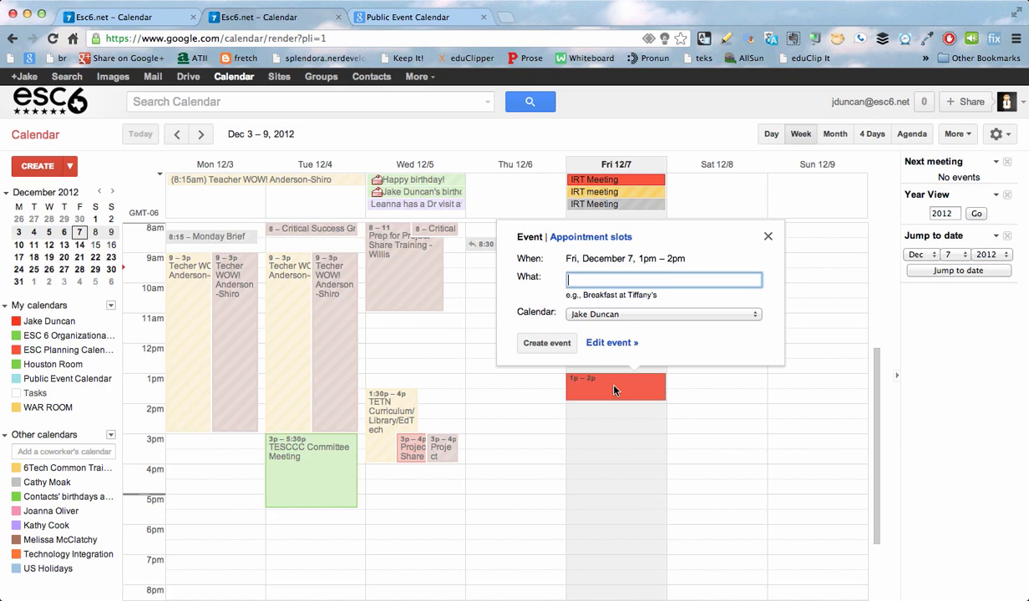
pyautogui.click(609, 317)
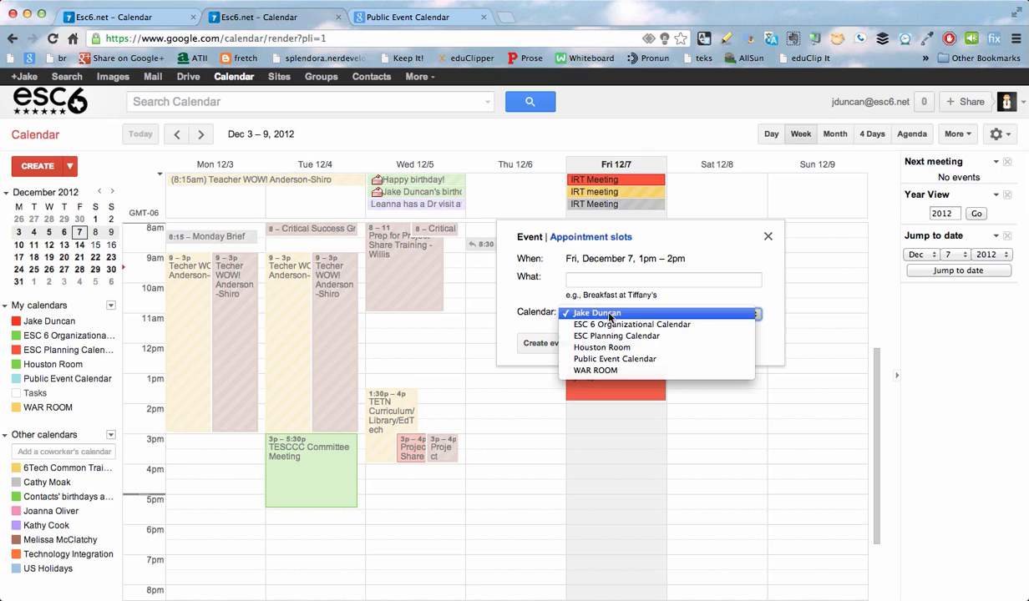
pyautogui.click(617, 359)
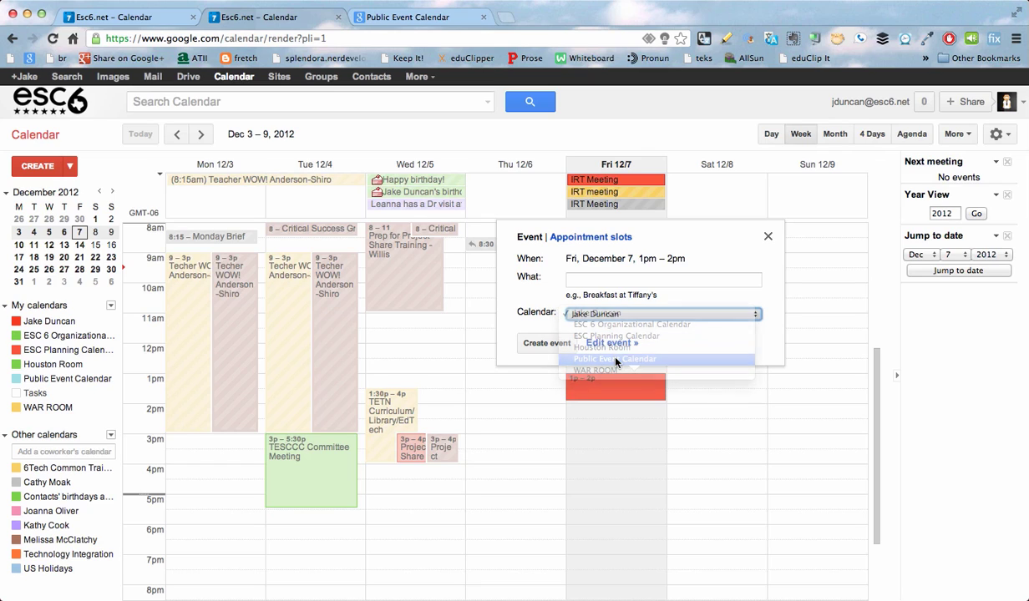
pyautogui.click(596, 281)
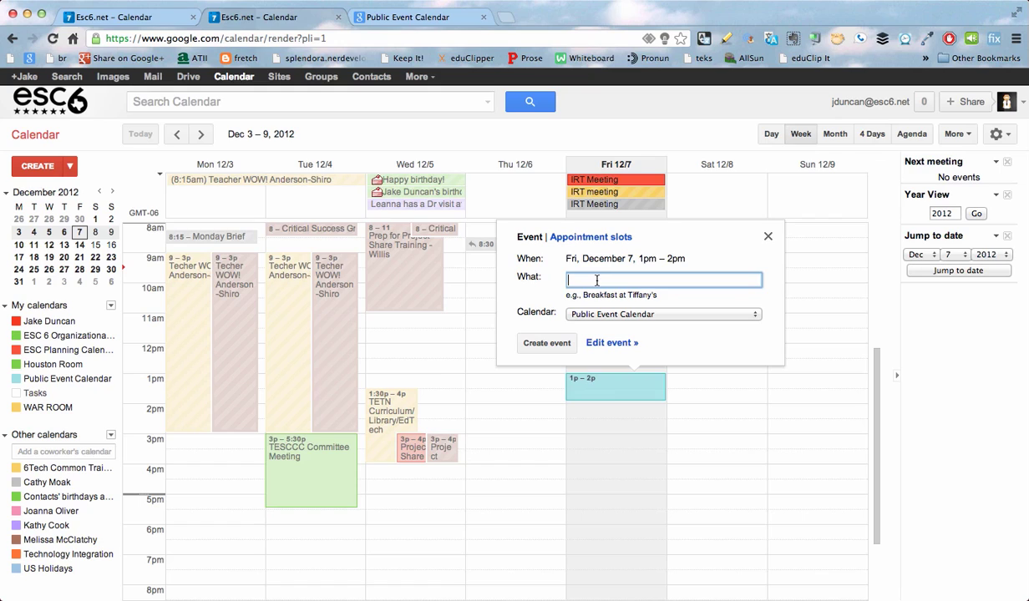
pyautogui.write('Early Release')
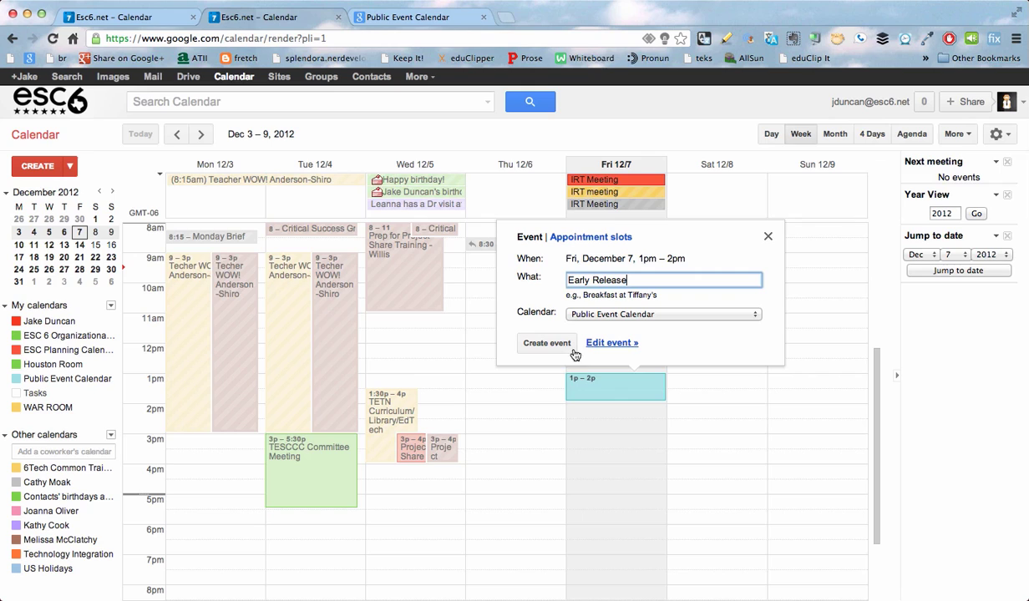
pyautogui.click(547, 343)
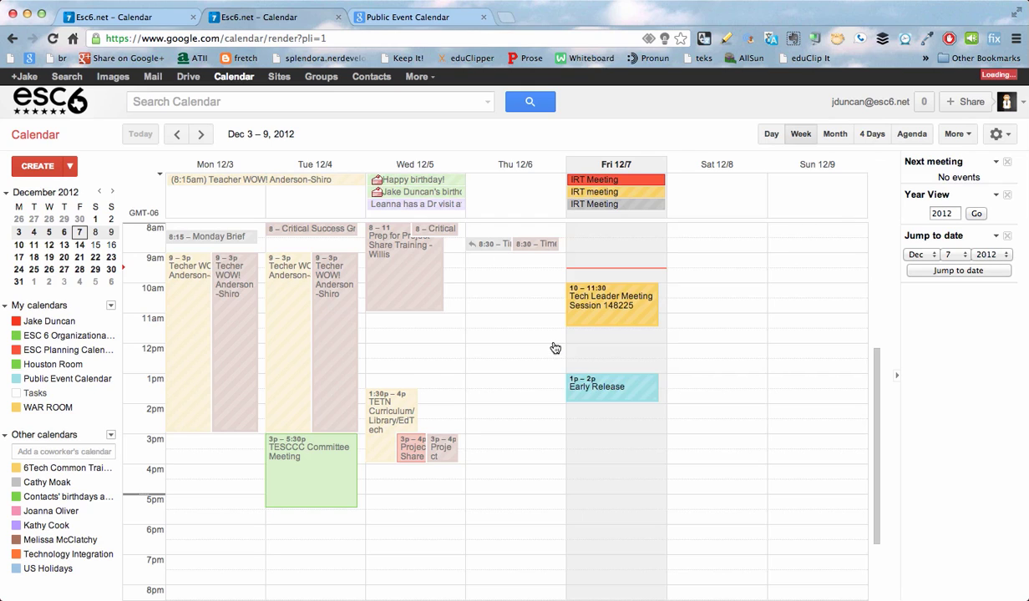
# Step: Switch to the Public Event Calendar's public page and reload it from its web address to check for the new event
pyautogui.click(373, 20)
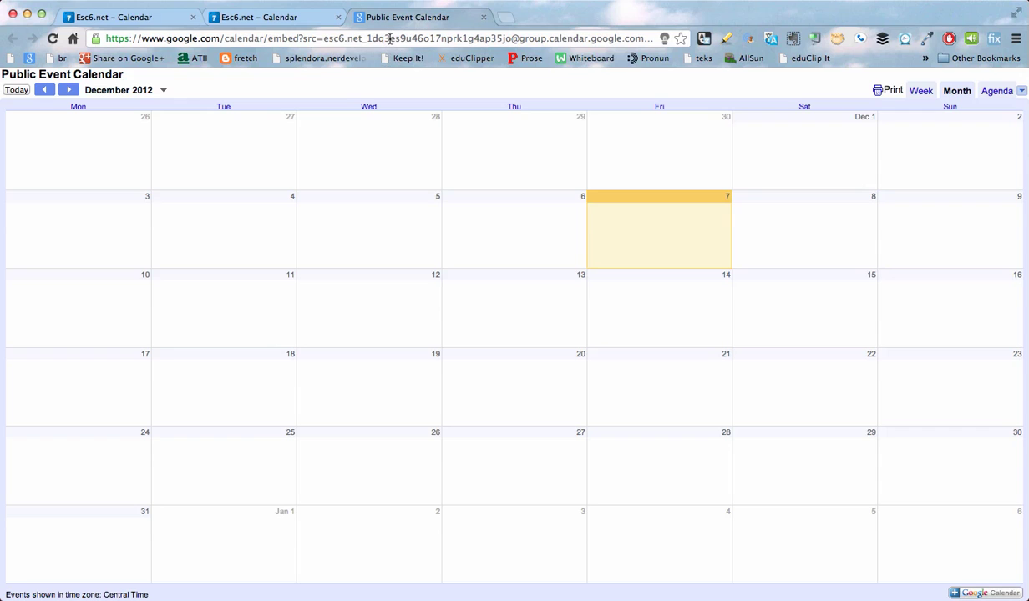
pyautogui.click(389, 39)
pyautogui.press('Return')
# Step: Go back to the Public Event Calendar's settings and select the entire embed code
pyautogui.click(160, 19)
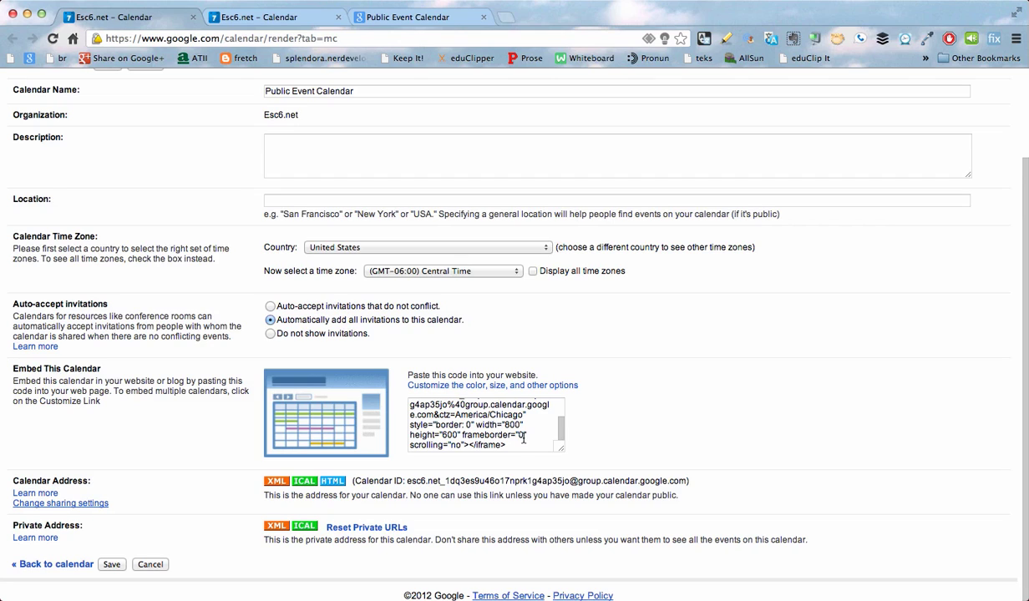
pyautogui.moveTo(503, 427); pyautogui.dragTo(379, 354)
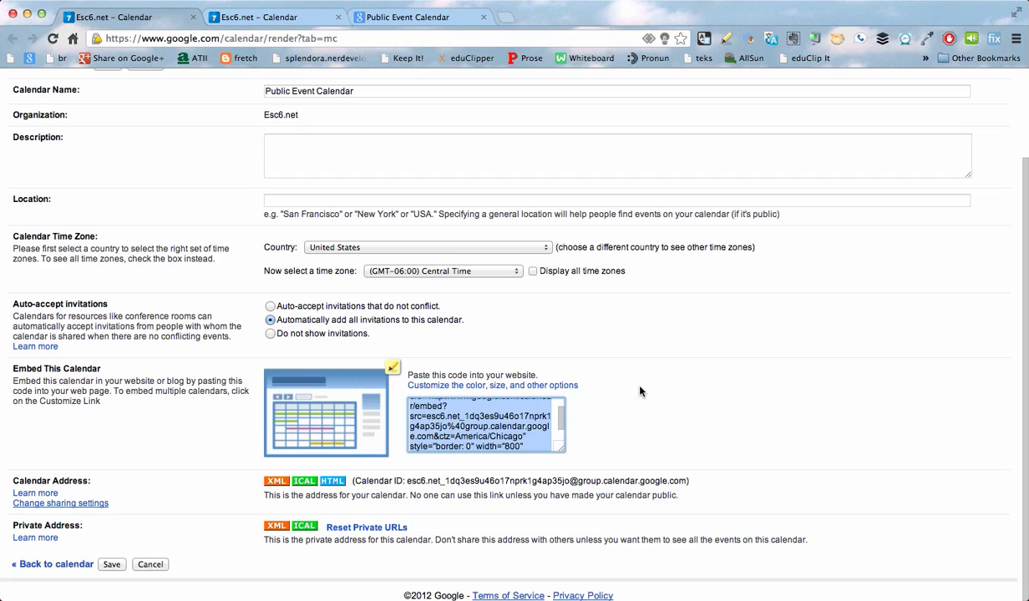